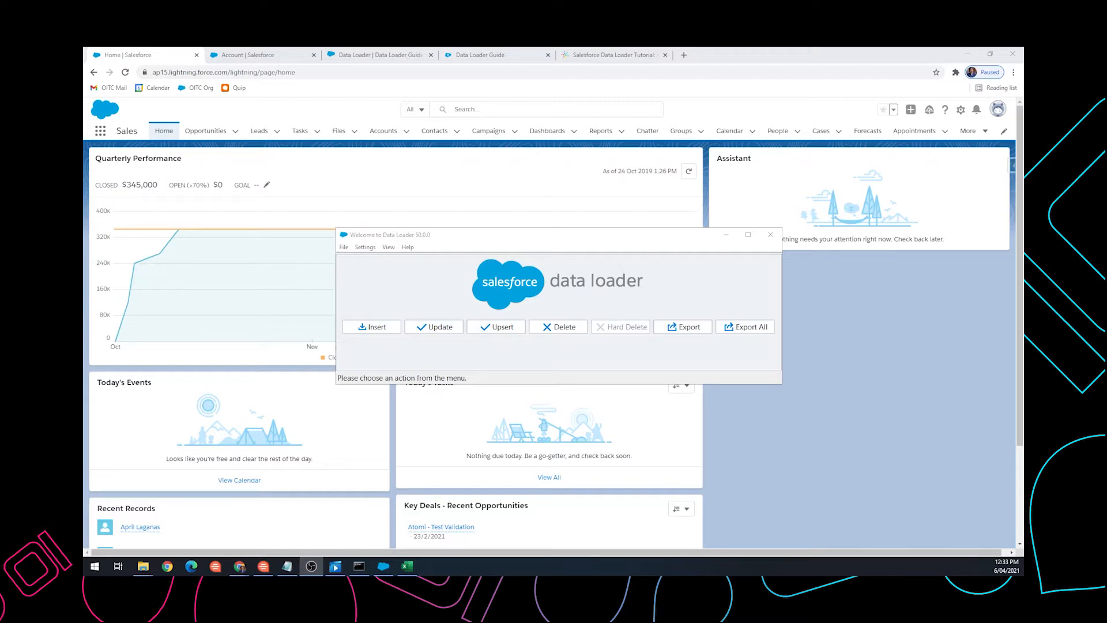
Look over the Data Loader console log and the account names in the Sample_Accounts.csv workbook in Excel
click(372, 327)
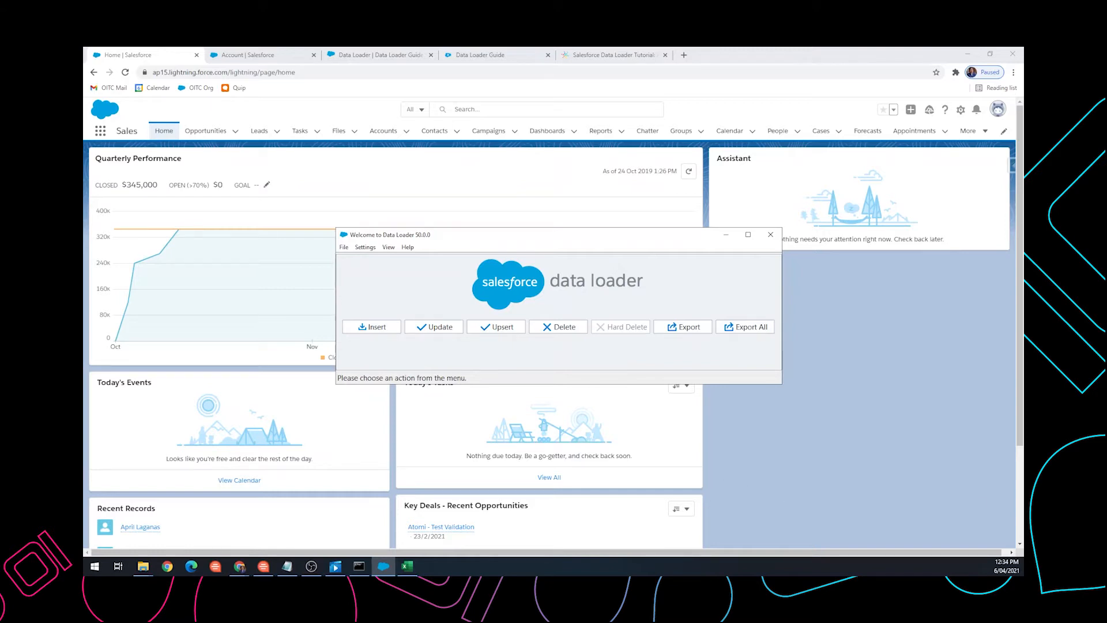
click(359, 566)
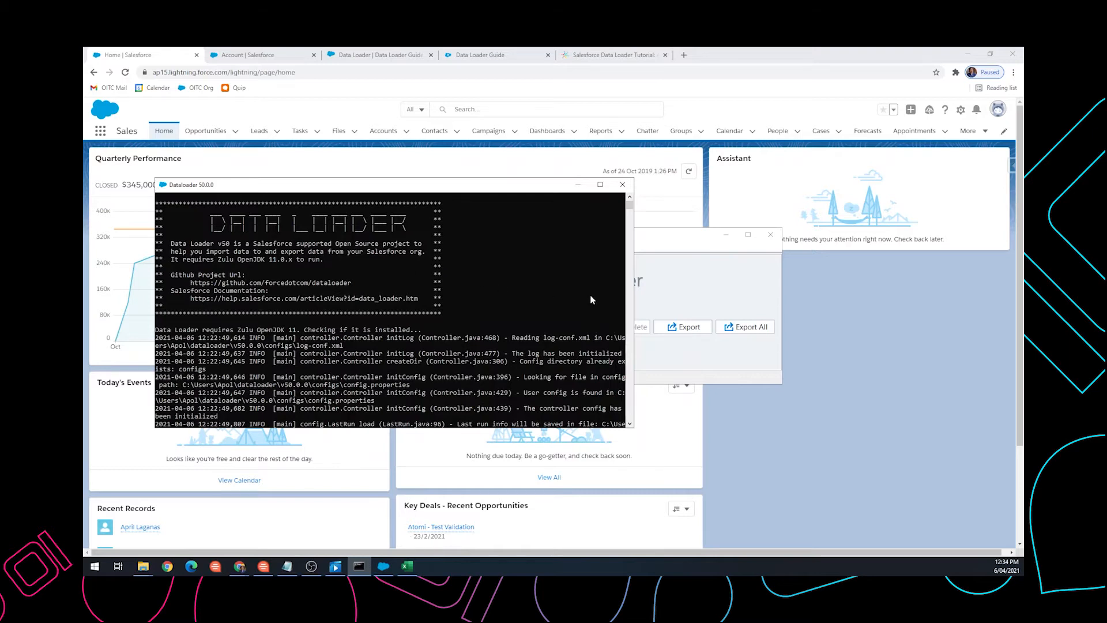
click(668, 293)
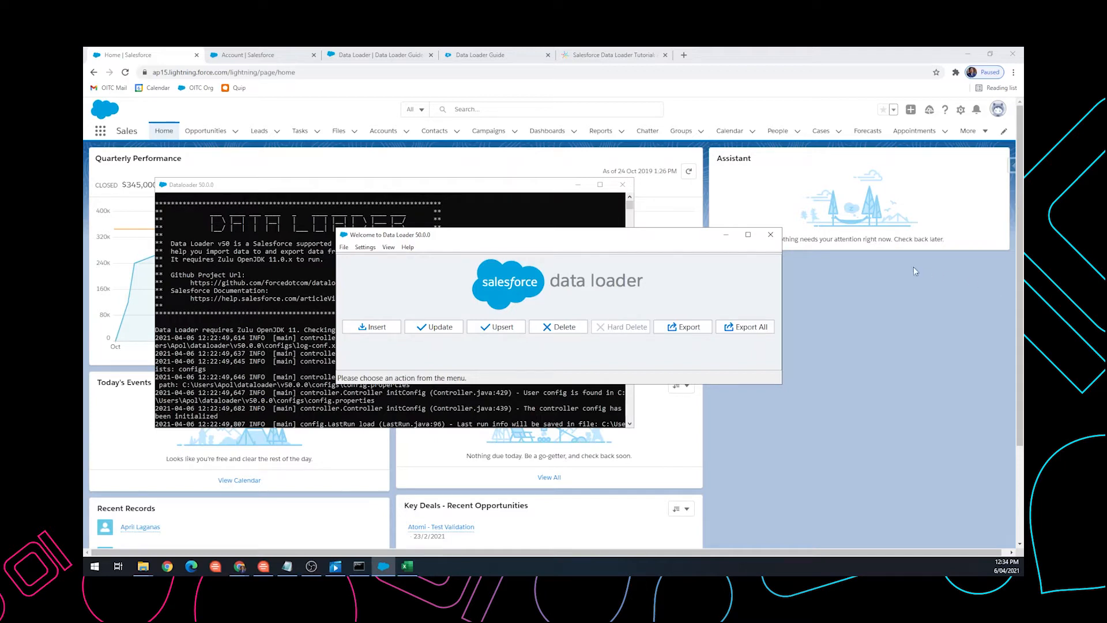
click(409, 569)
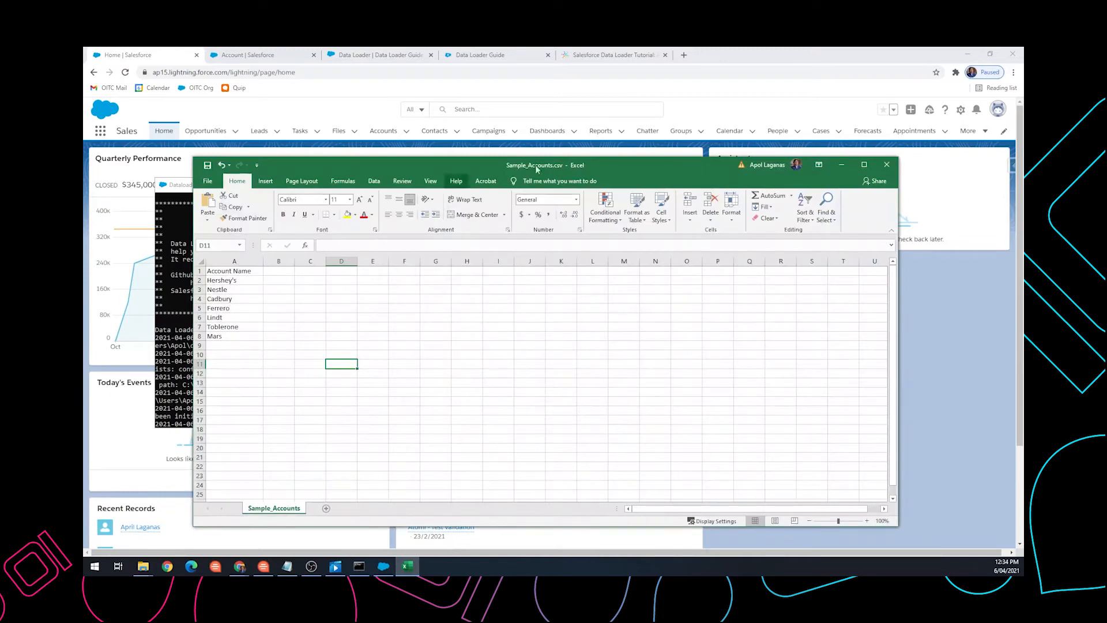
click(840, 166)
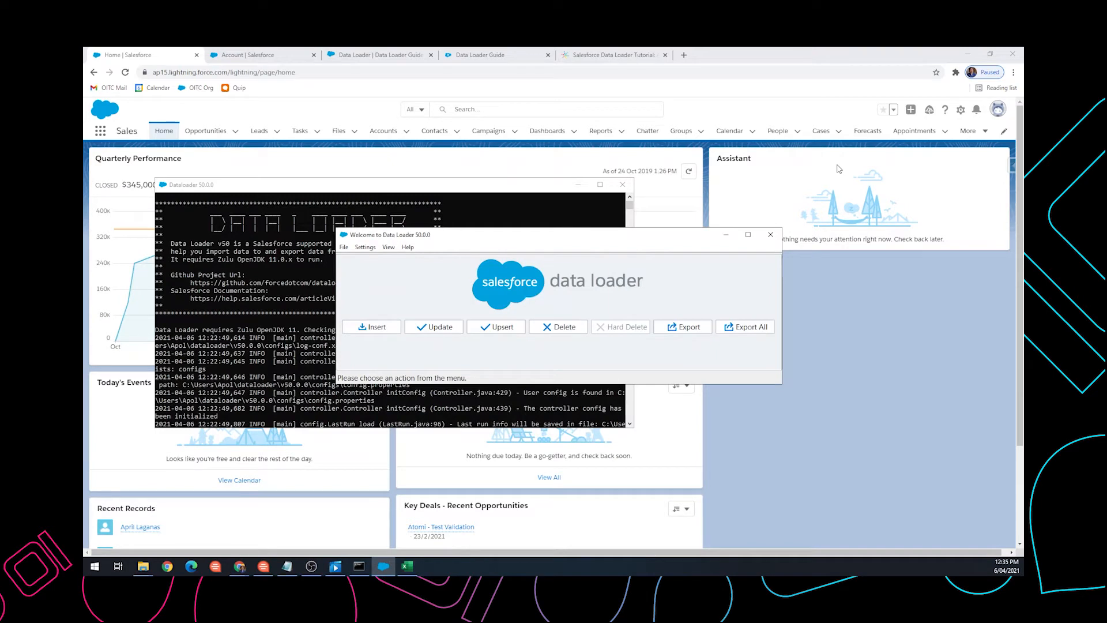
Set up an Insert operation for the Account object with Sample_Accounts.csv as the source file
click(364, 328)
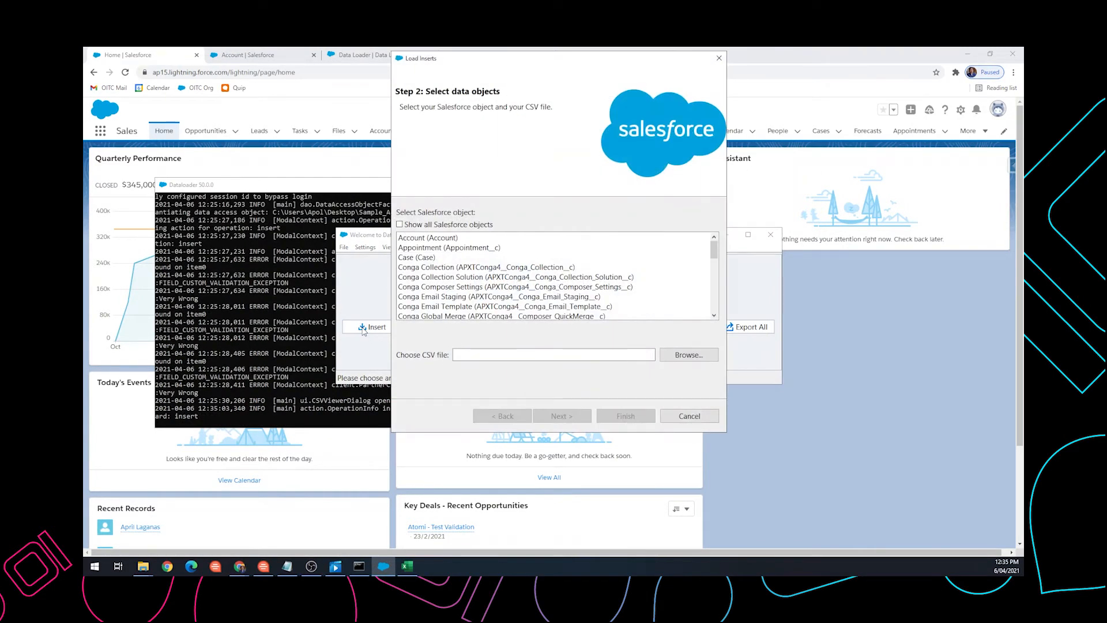
click(434, 238)
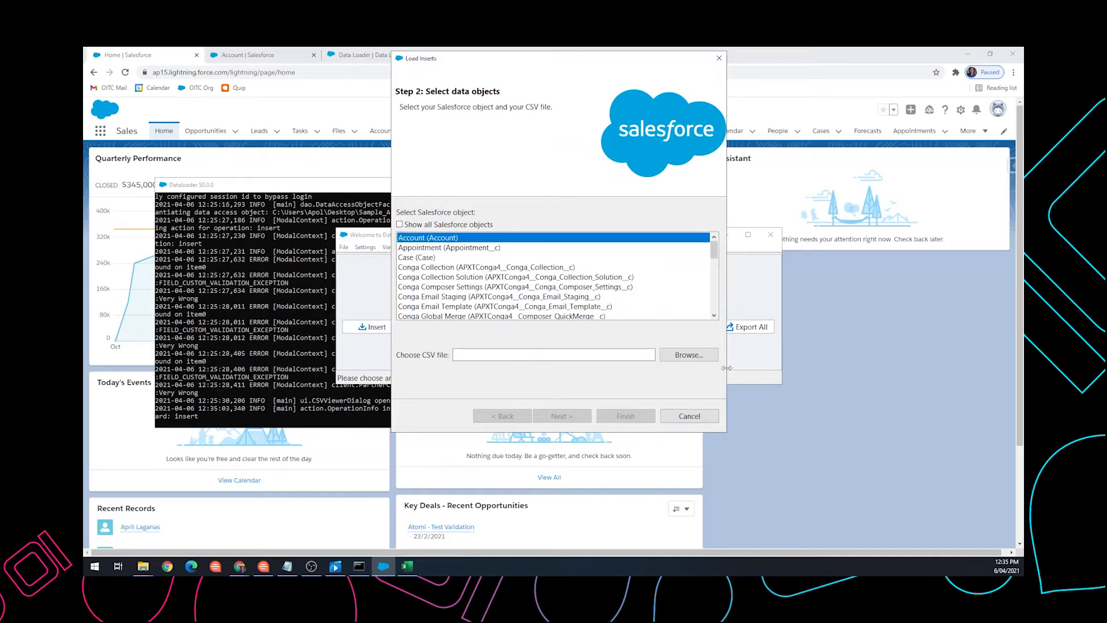
click(694, 357)
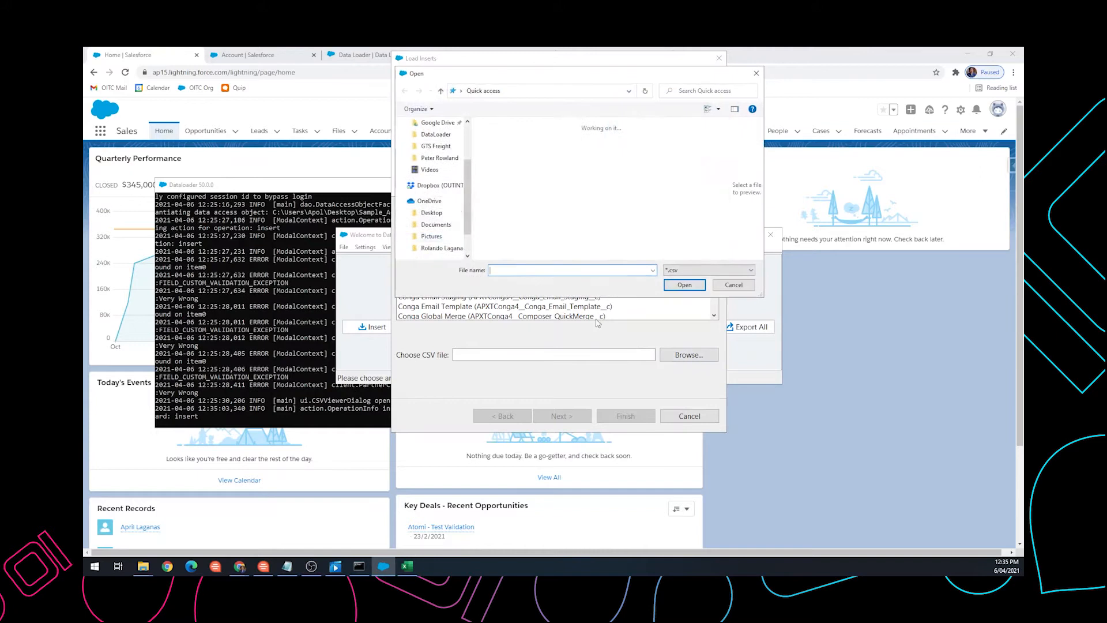
scroll(521, 234, down, 3)
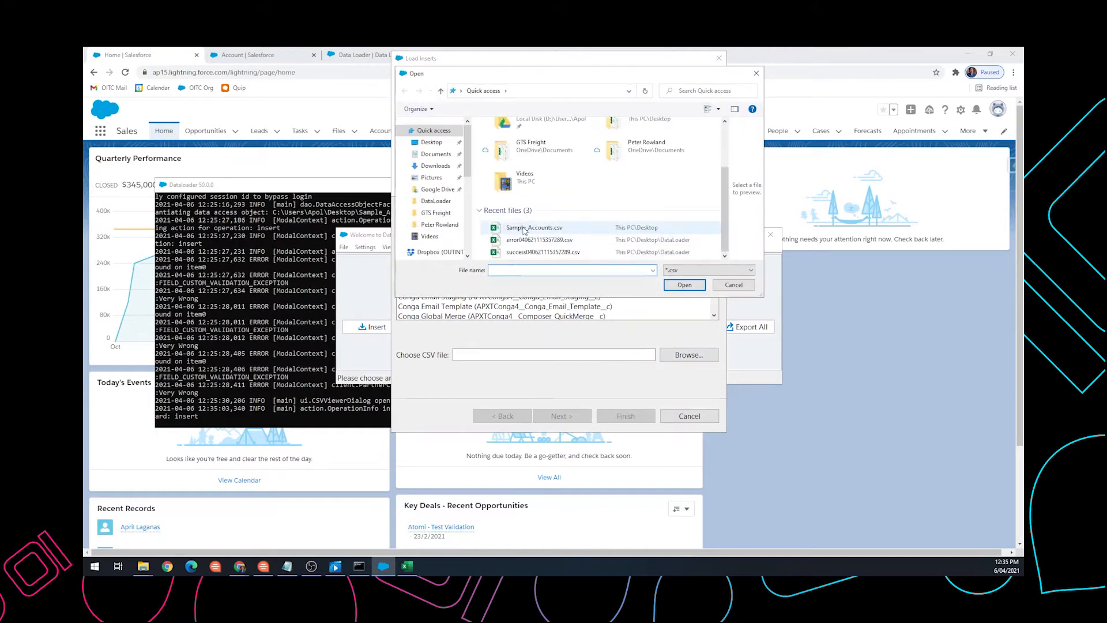
click(524, 229)
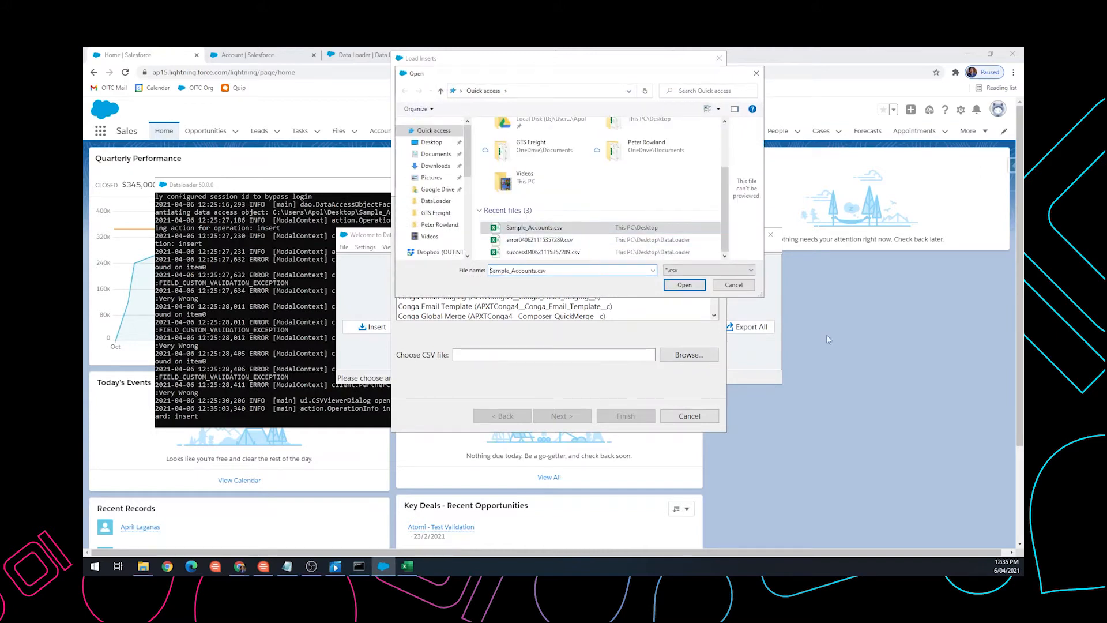
click(691, 286)
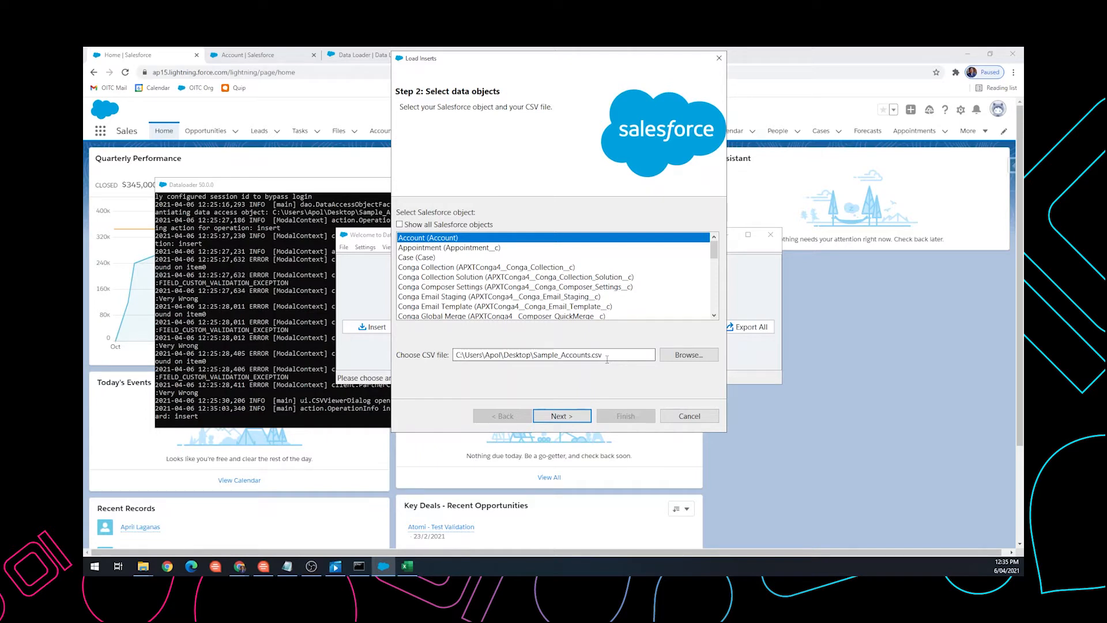
click(562, 417)
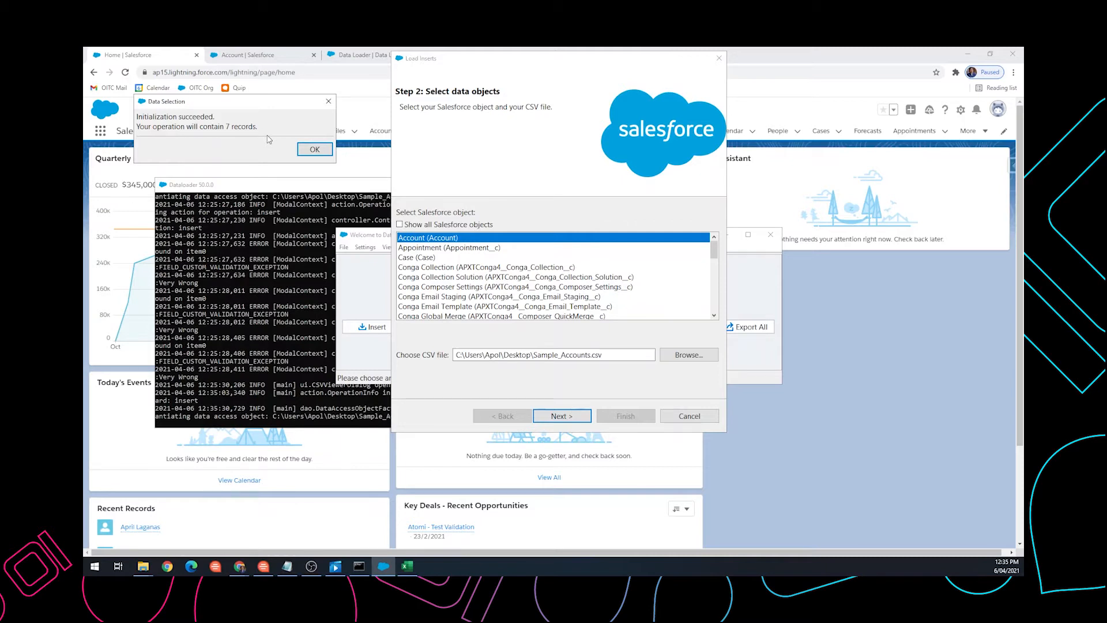
click(309, 154)
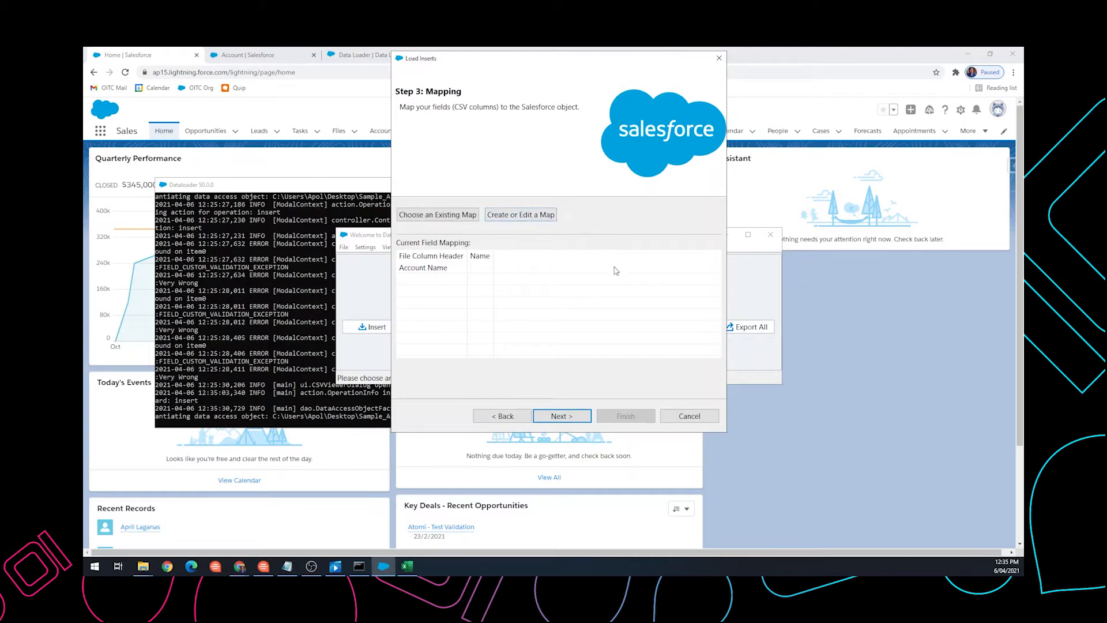
Create a field mapping that matches the Account Name column to the Salesforce Name field
click(540, 216)
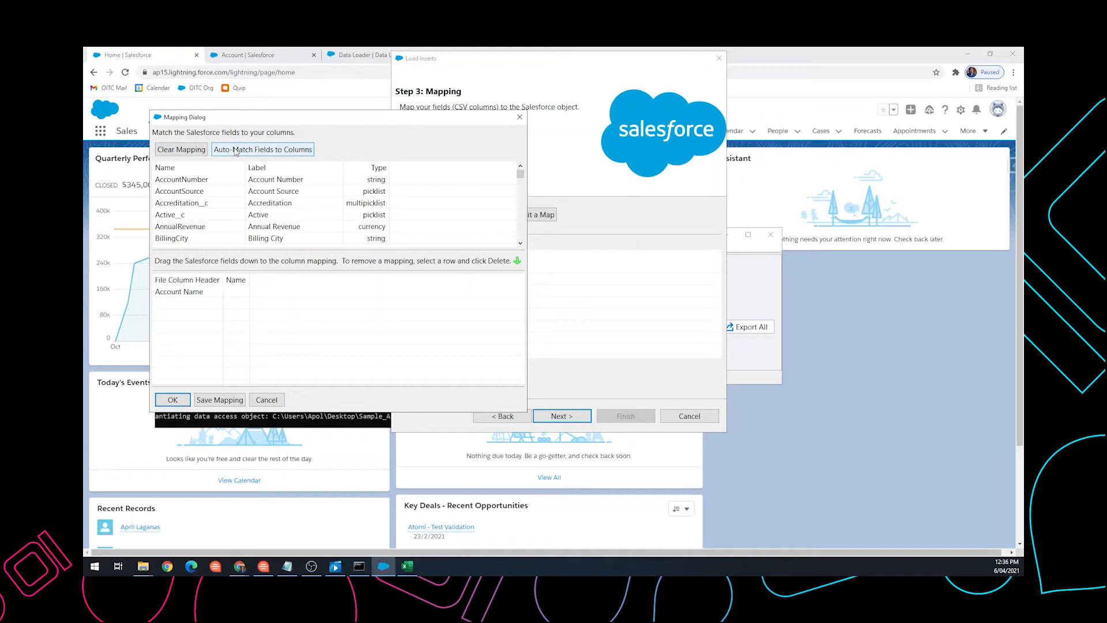
scroll(249, 211, down, 4)
scroll(248, 211, down, 2)
scroll(249, 211, down, 3)
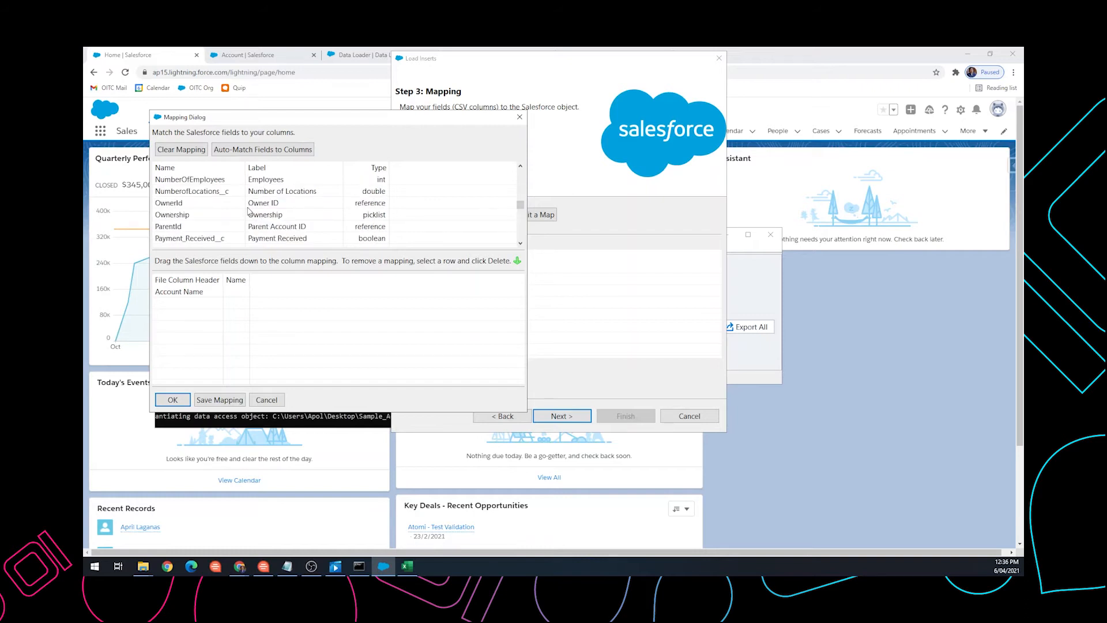
scroll(249, 211, up, 1)
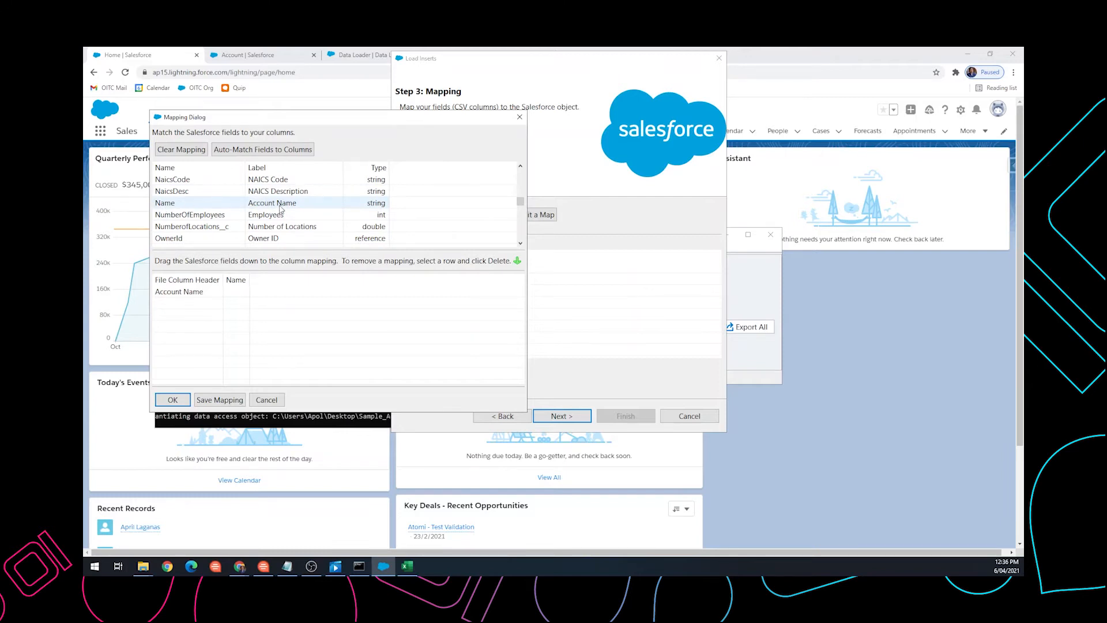
drag(280, 208, 245, 299)
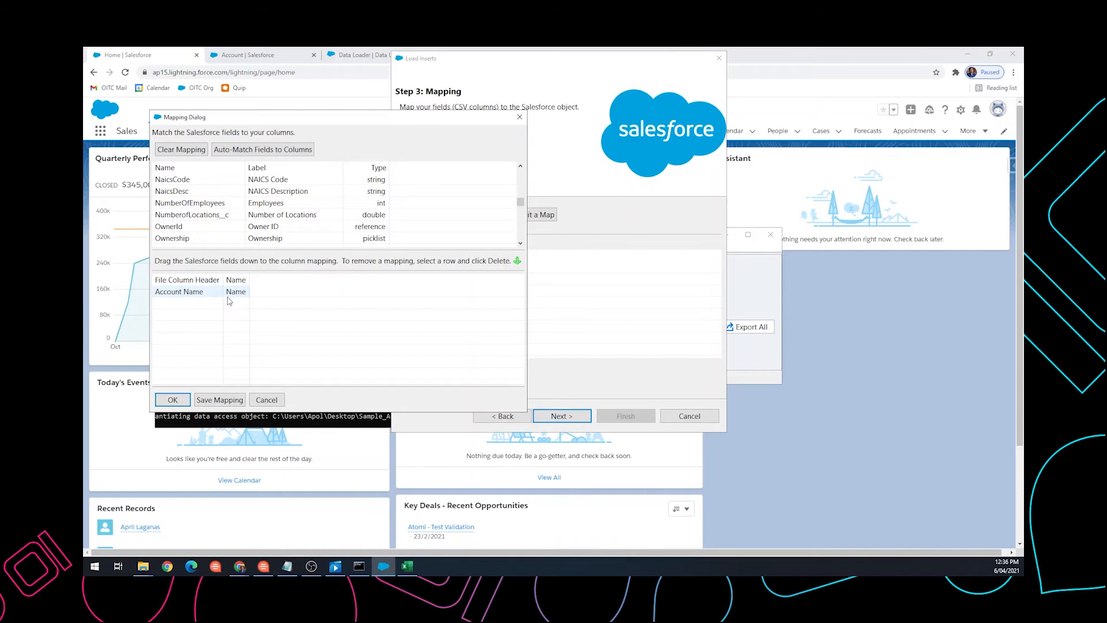
click(174, 400)
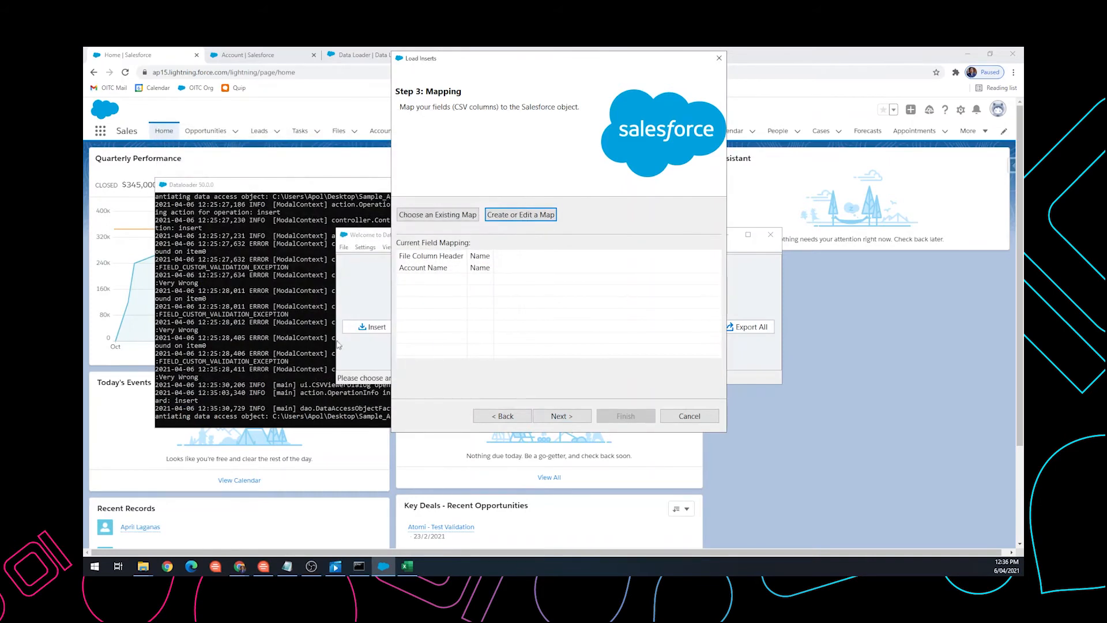
Run the account insert, keeping the preset directory for the success and error files
click(560, 417)
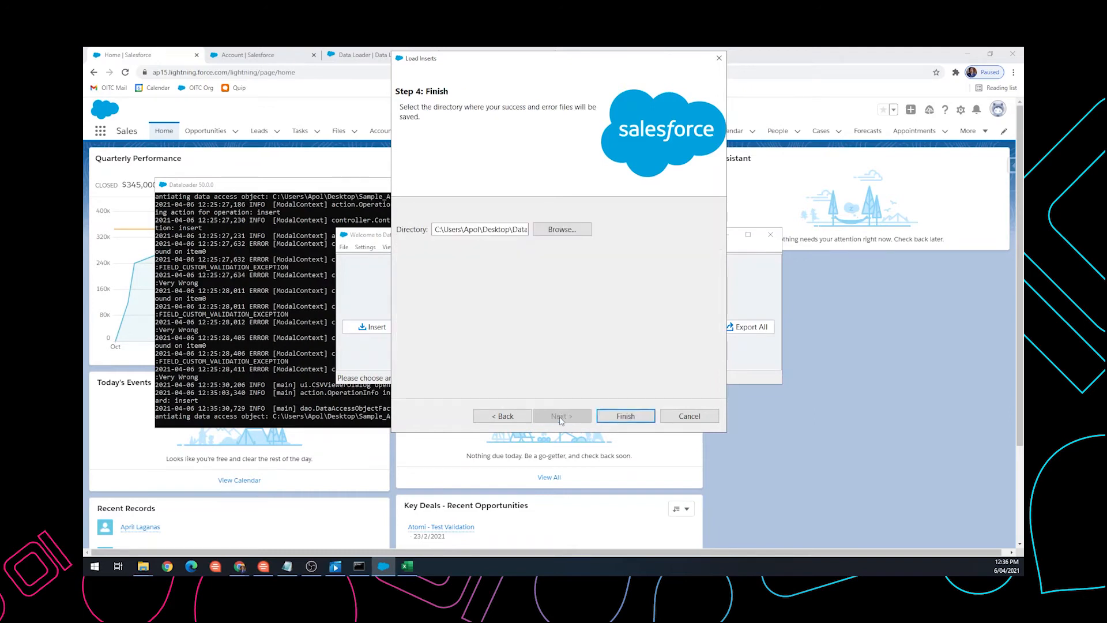
click(616, 414)
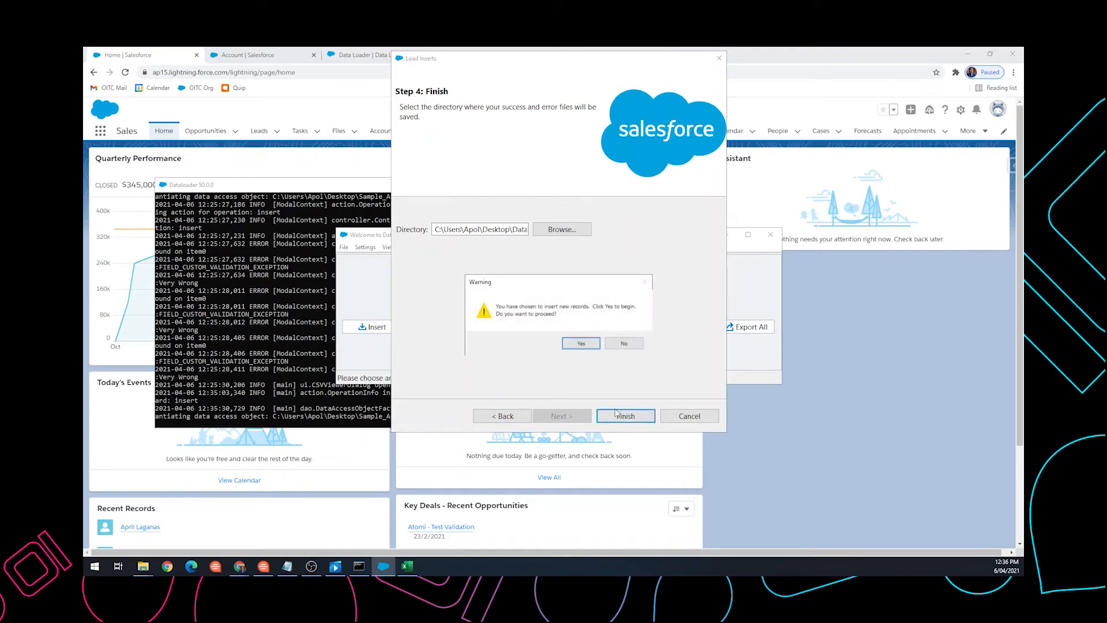
click(579, 344)
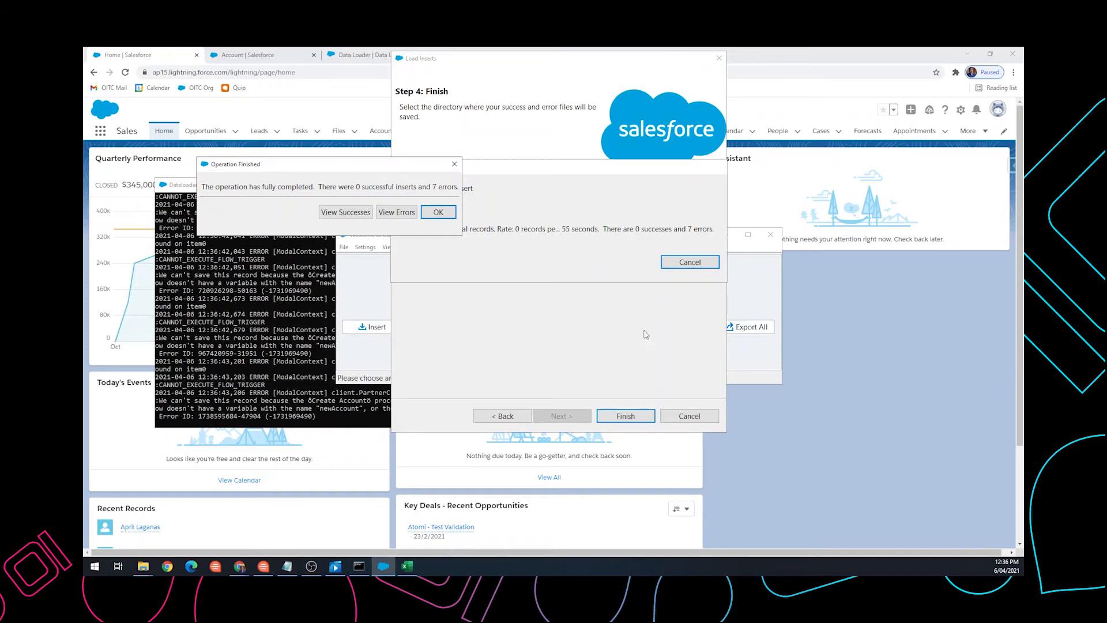
Examine the error entries for the insert in the Data Loader console log
click(358, 566)
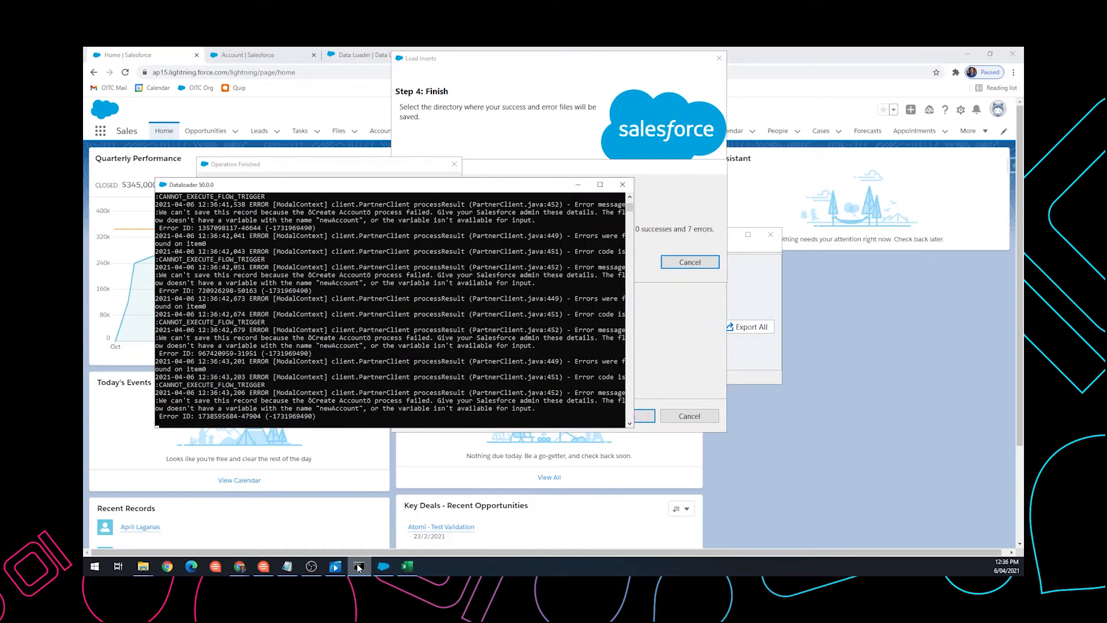
scroll(372, 333, up, 3)
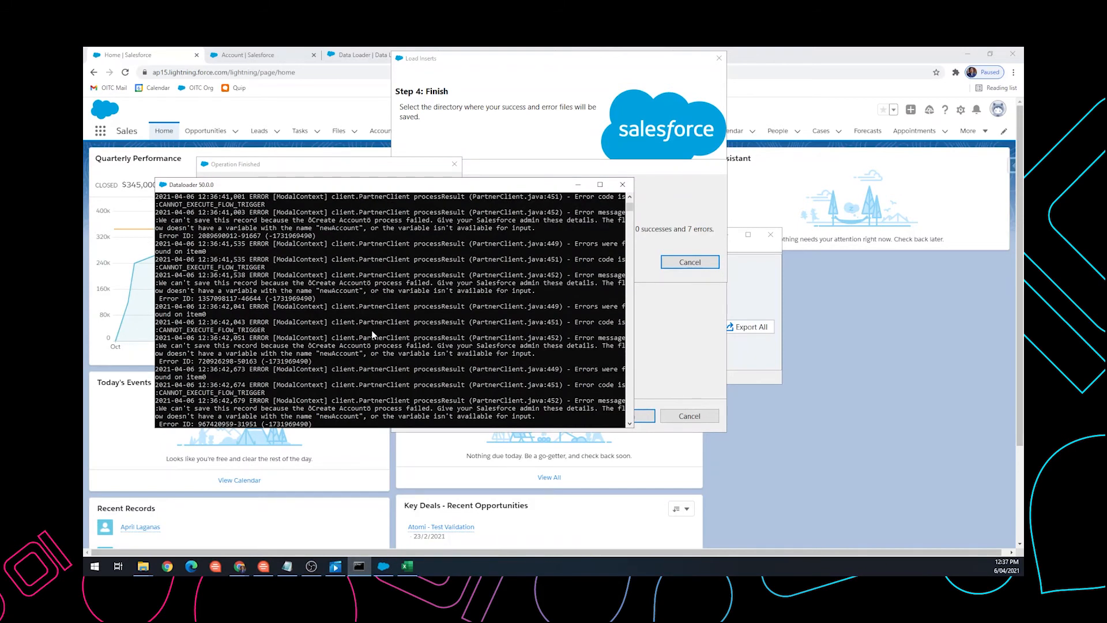
click(578, 185)
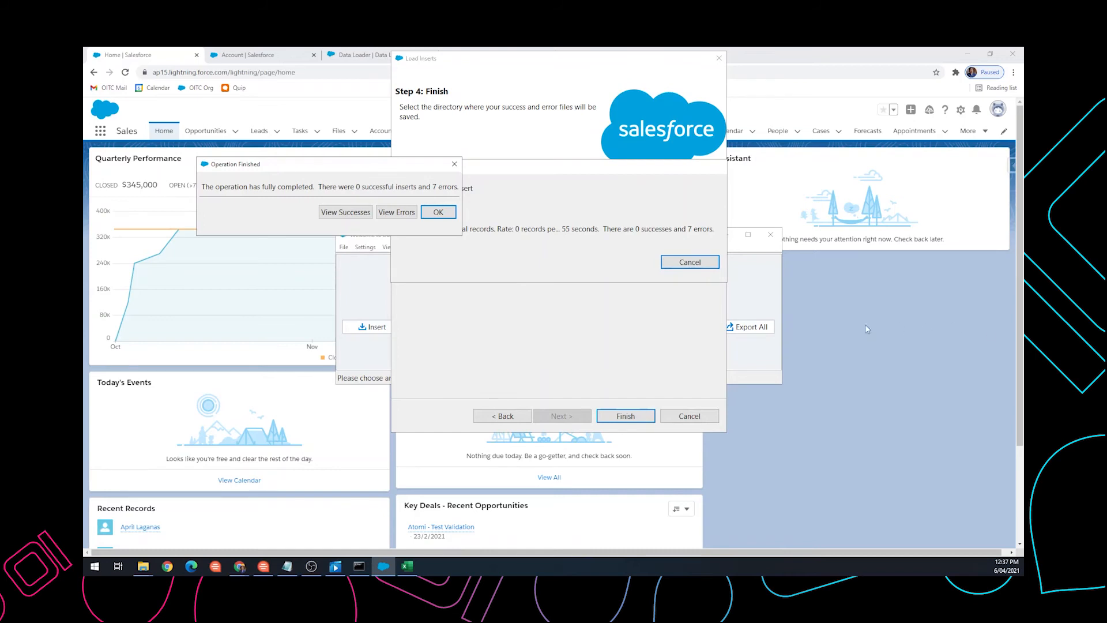
View the insert's success file in the CSV viewer and in Excel, and close the viewer
click(335, 213)
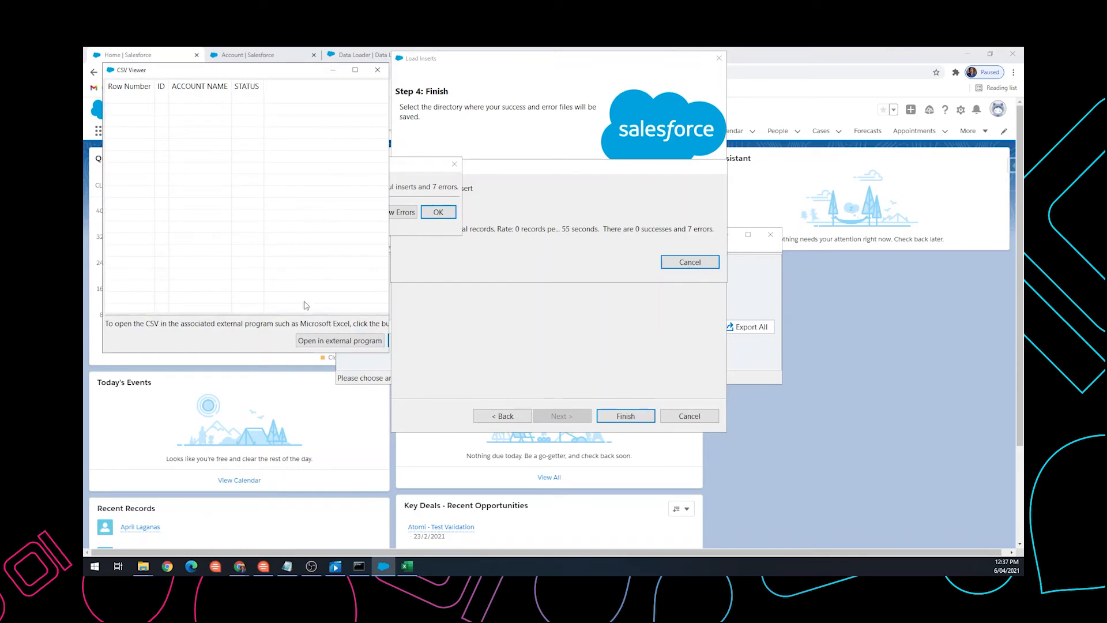
click(322, 345)
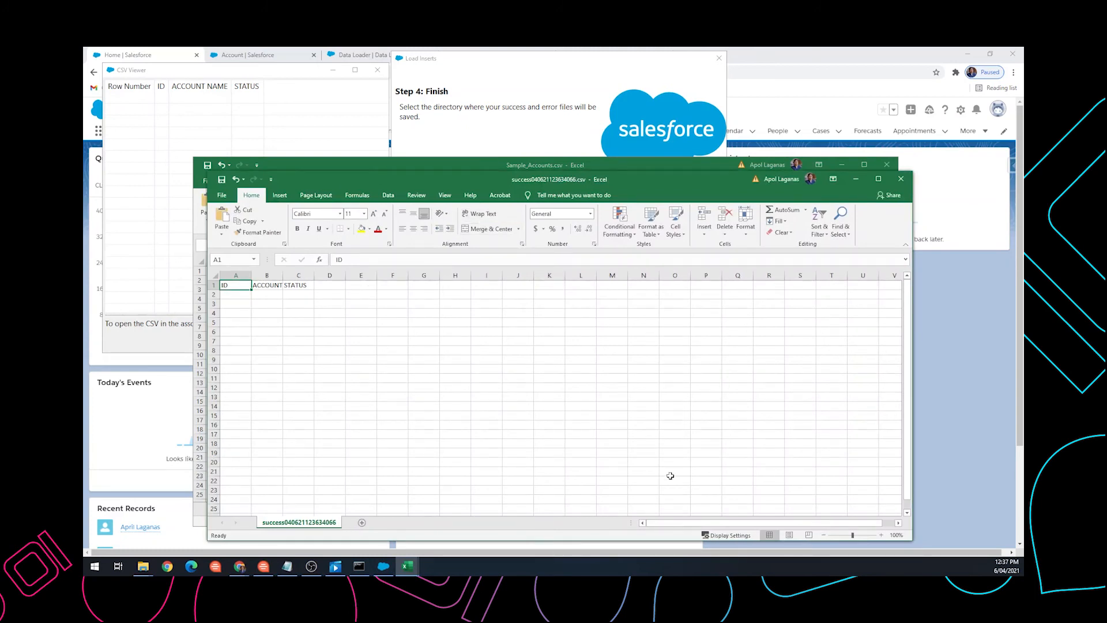
click(856, 178)
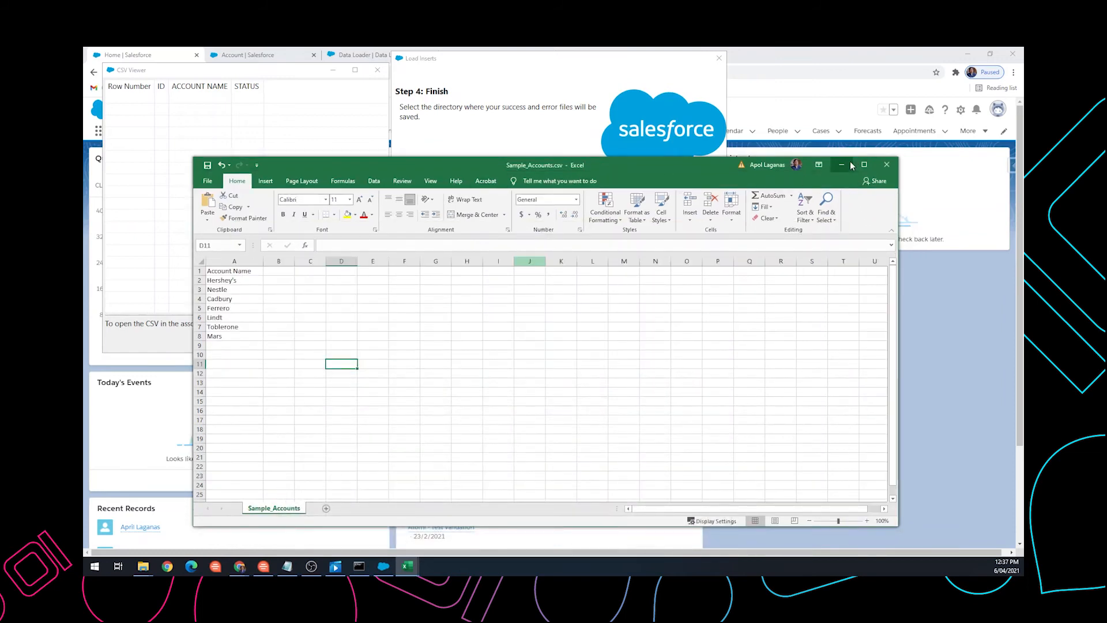
click(842, 164)
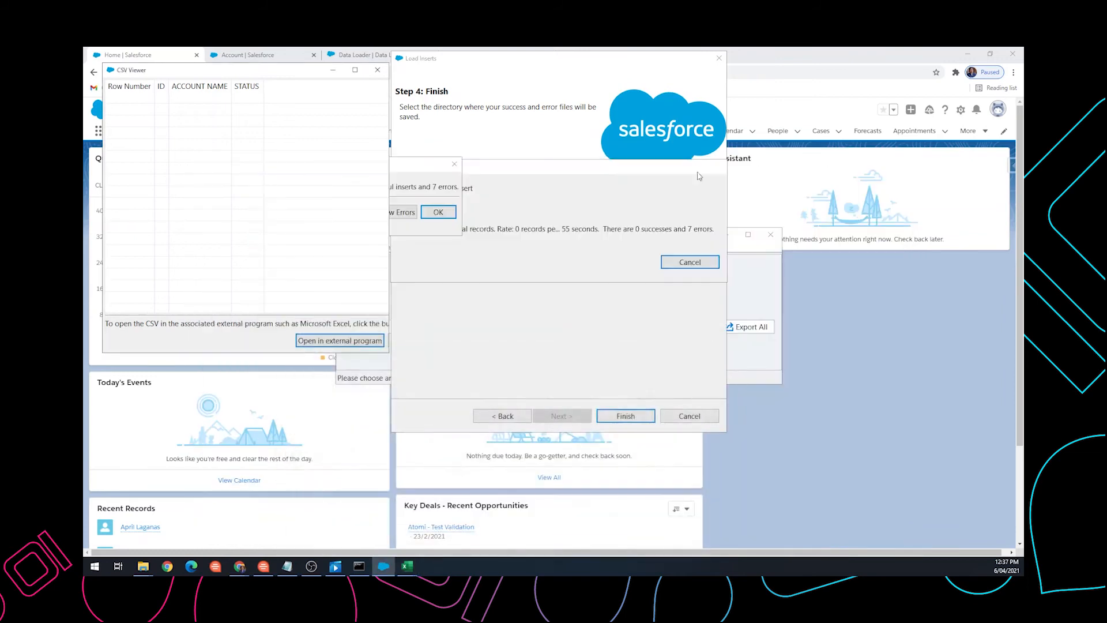
click(378, 69)
Examine the insert's error file in Excel with the ERROR column widened, and dismiss the operation results
click(396, 213)
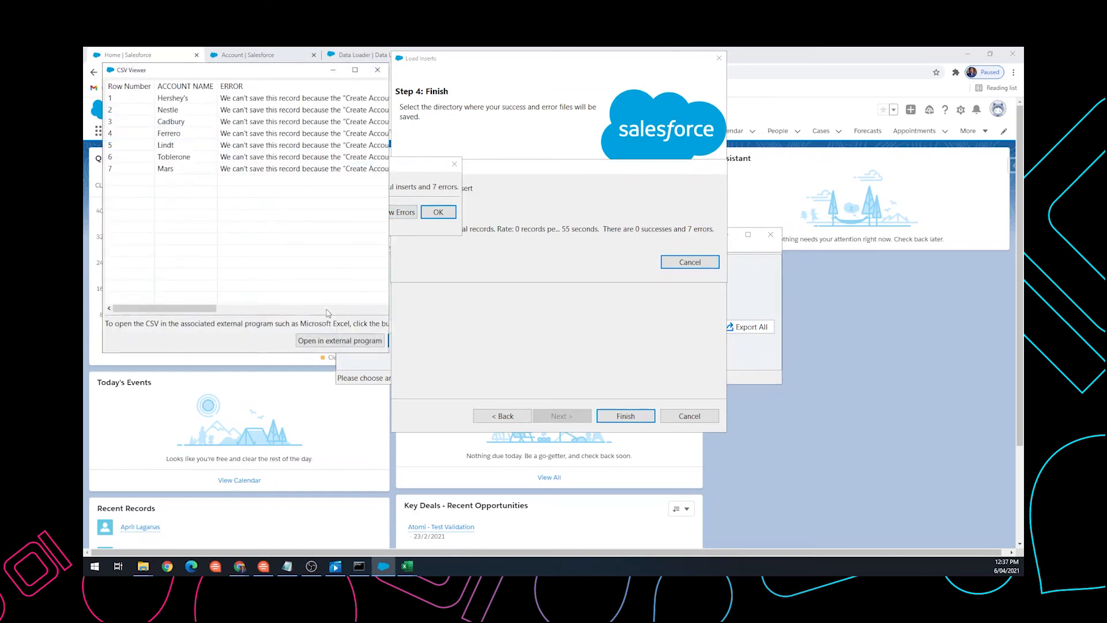
click(320, 341)
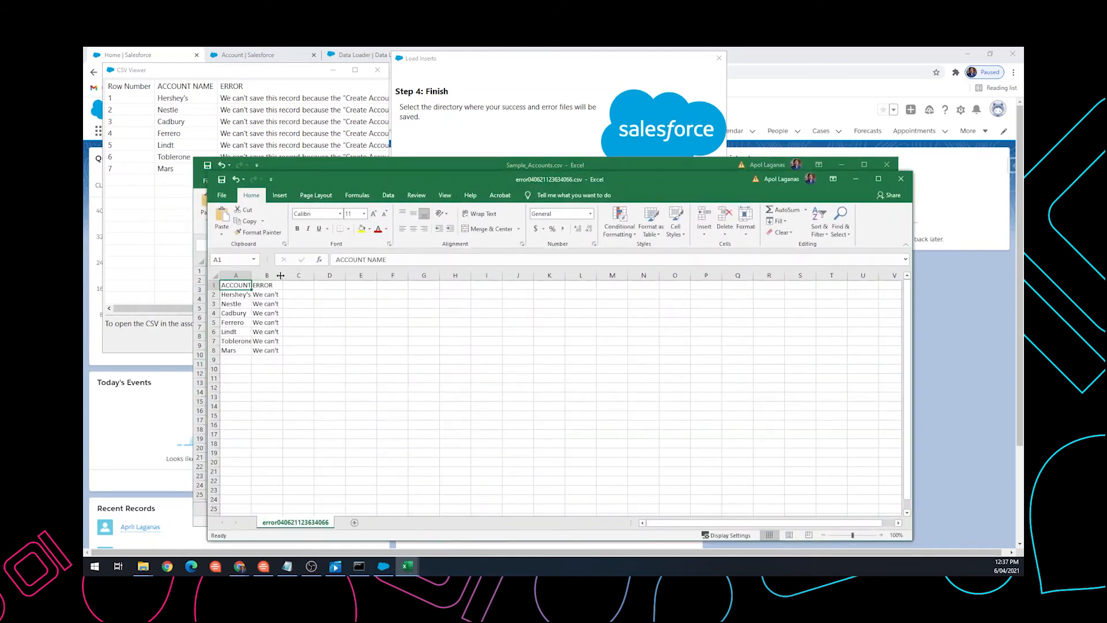
drag(283, 275, 429, 272)
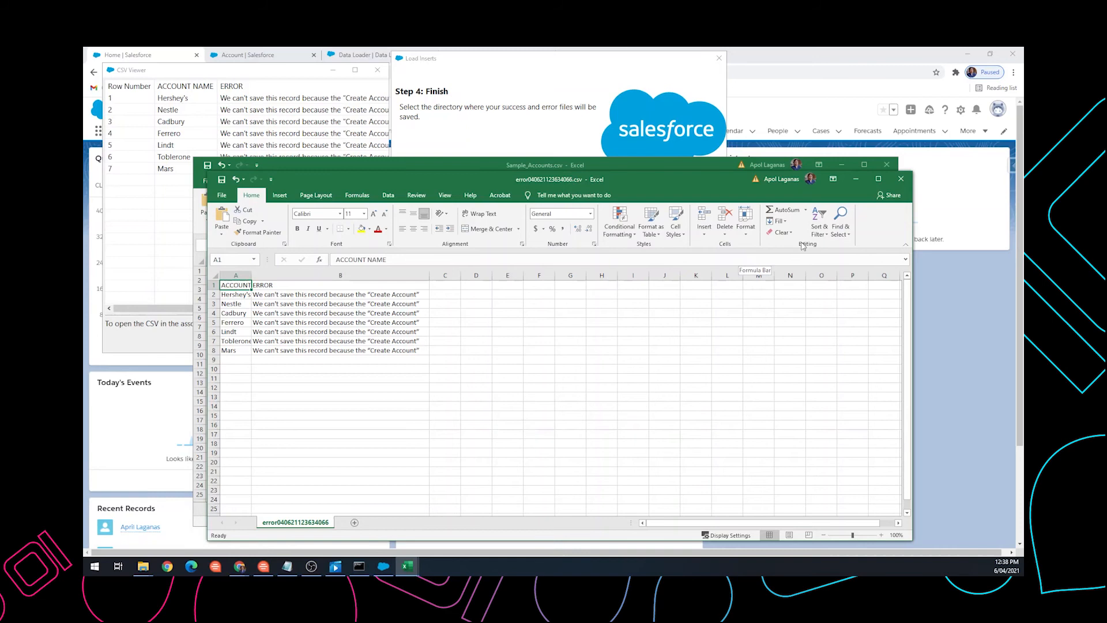
click(855, 180)
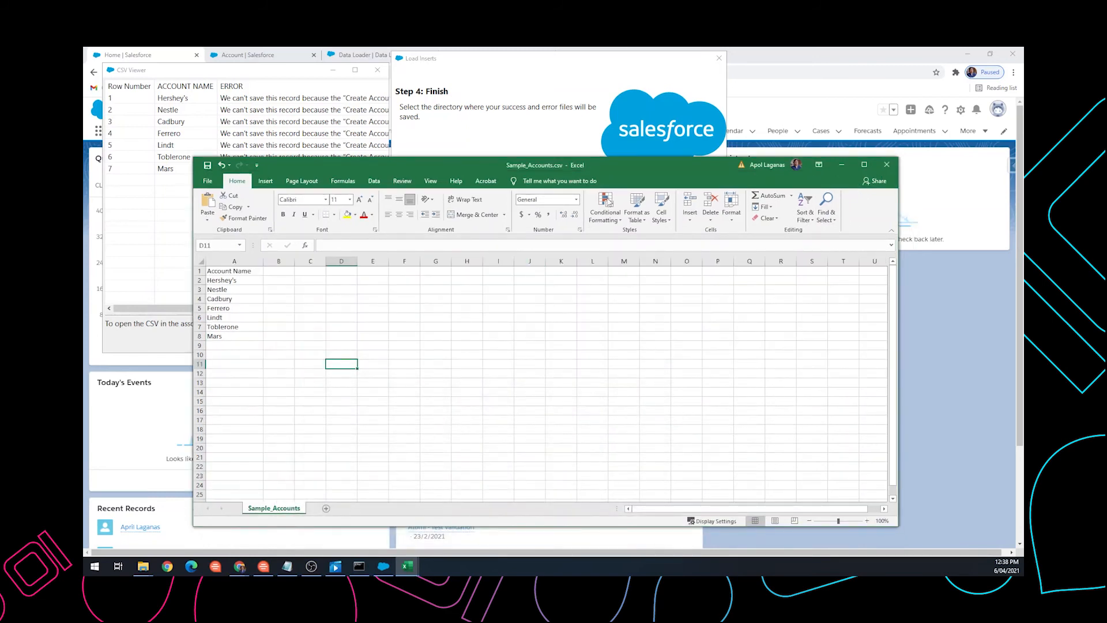
click(842, 164)
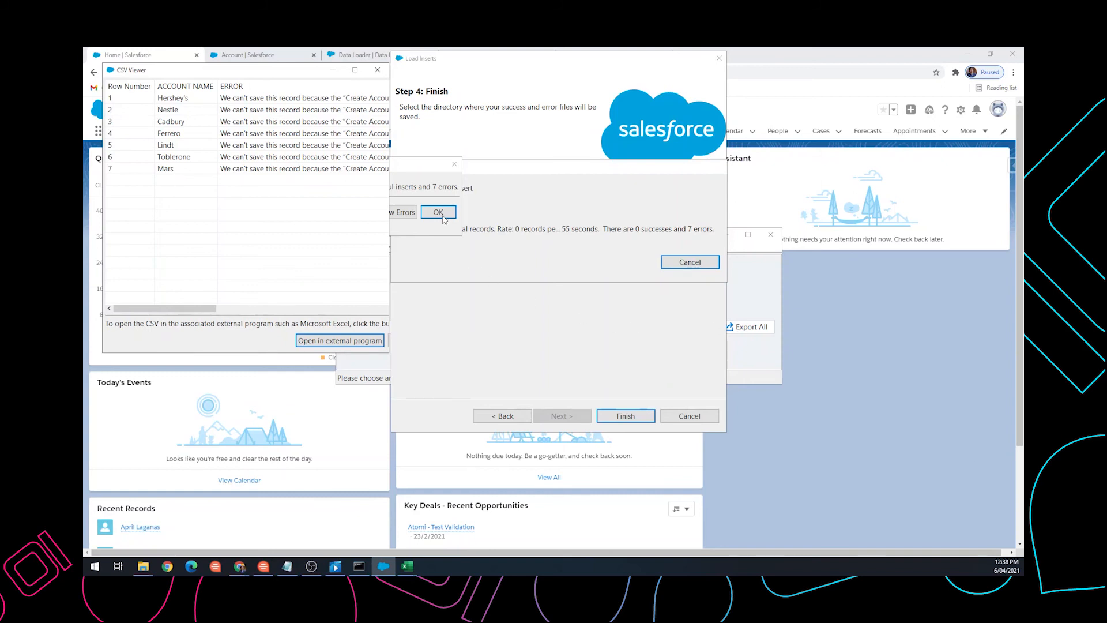
click(377, 71)
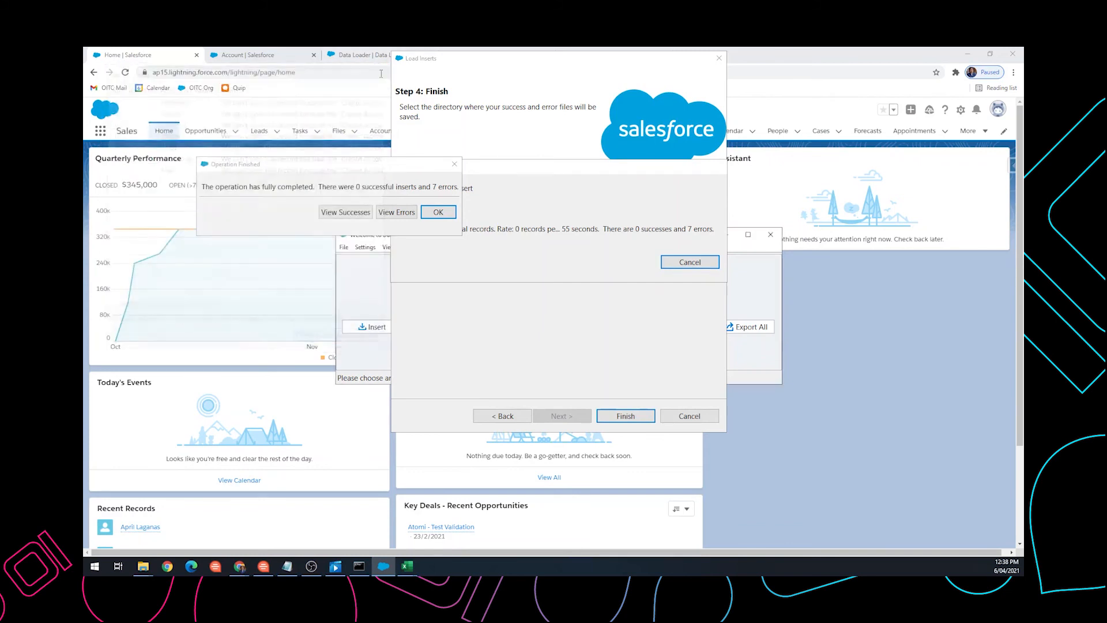
click(437, 213)
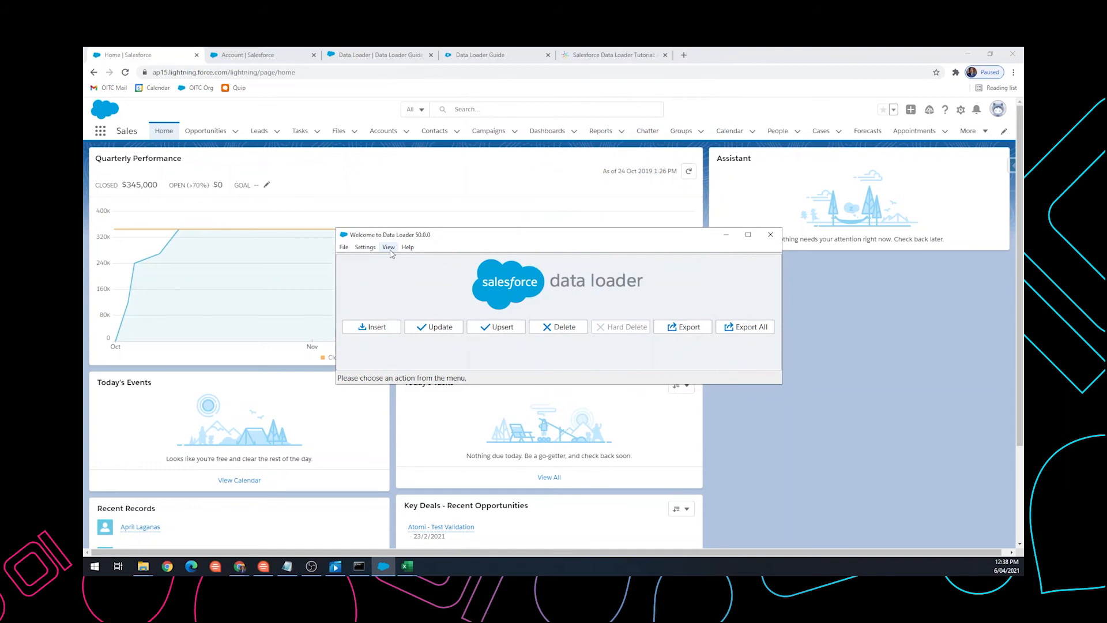
Look at the CSV Chooser's options for opening a CSV, the last success file or the last error file
click(390, 248)
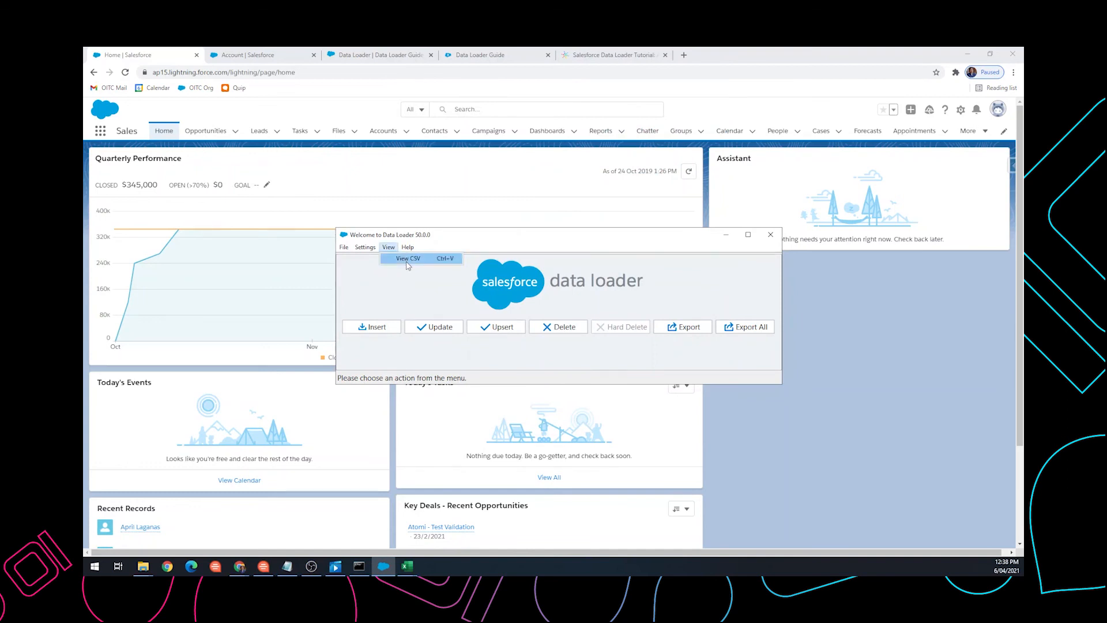
click(405, 258)
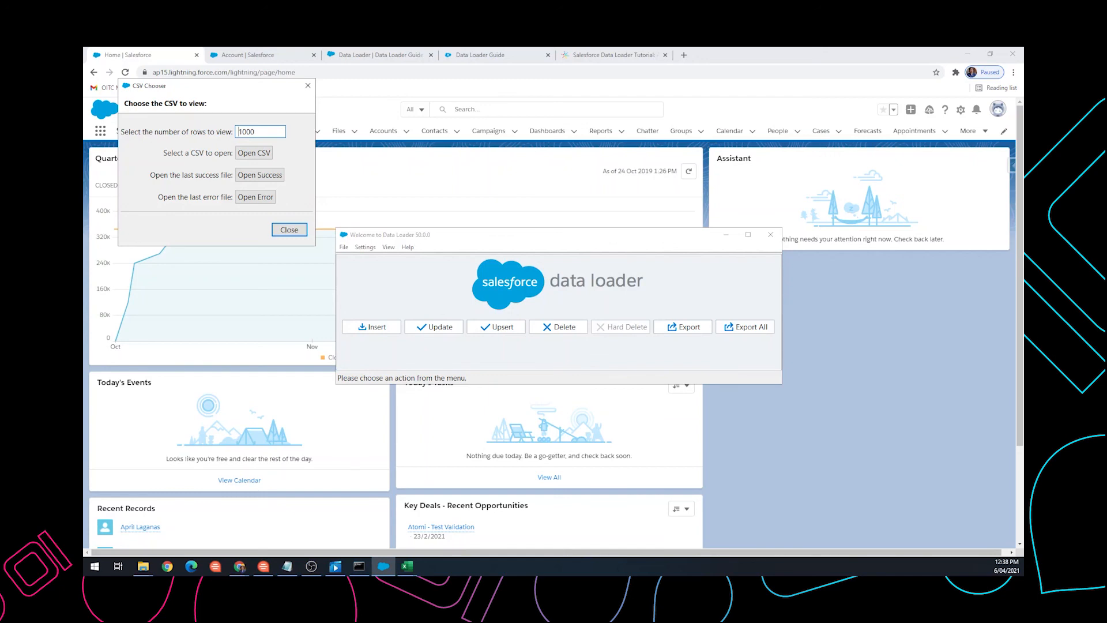
click(288, 229)
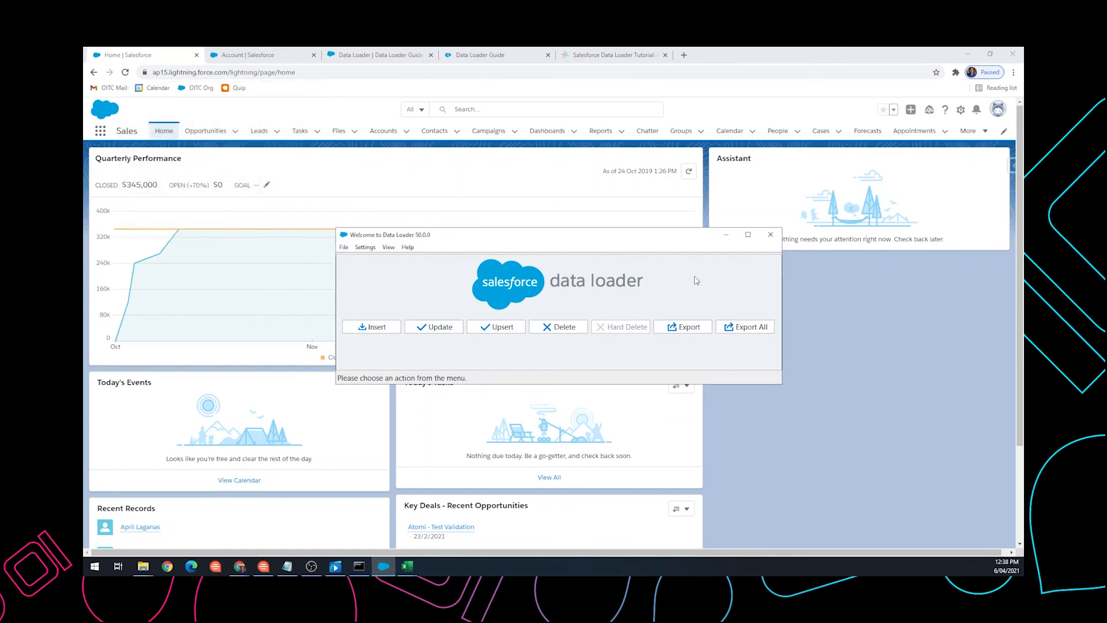